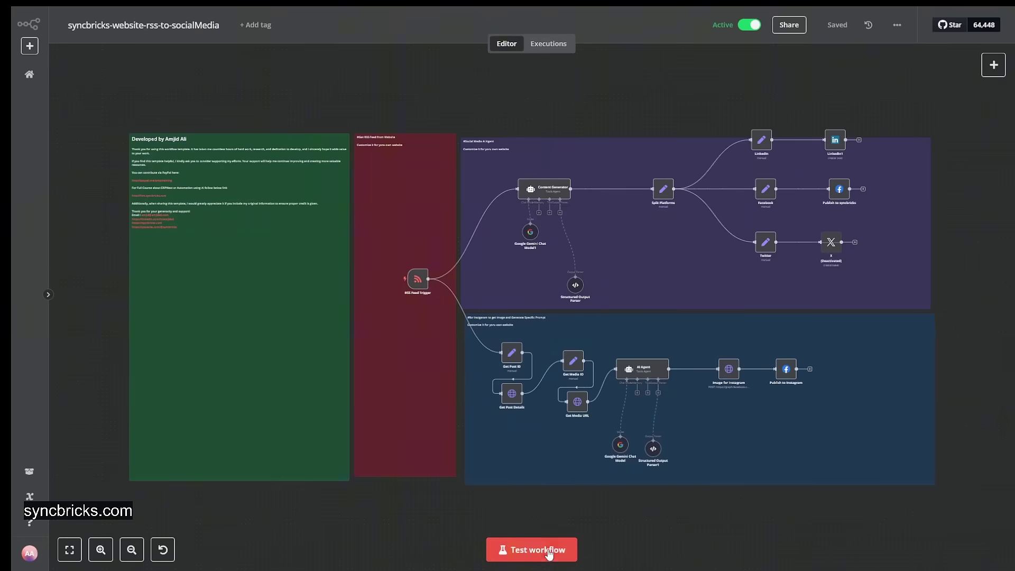
- Run a test of the RSS-to-social-media workflow and let it finish with a success notice
left_click(543, 561)
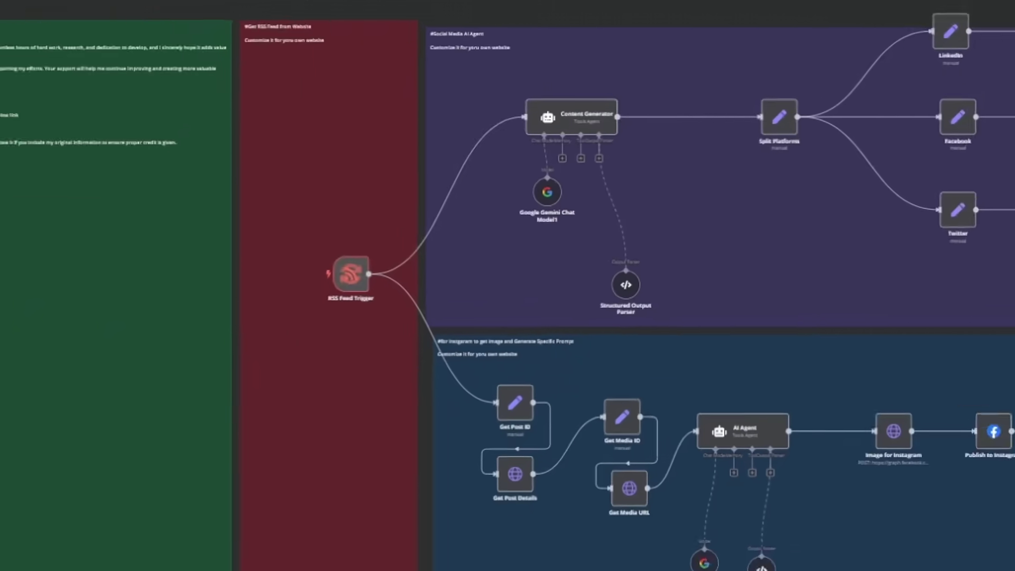